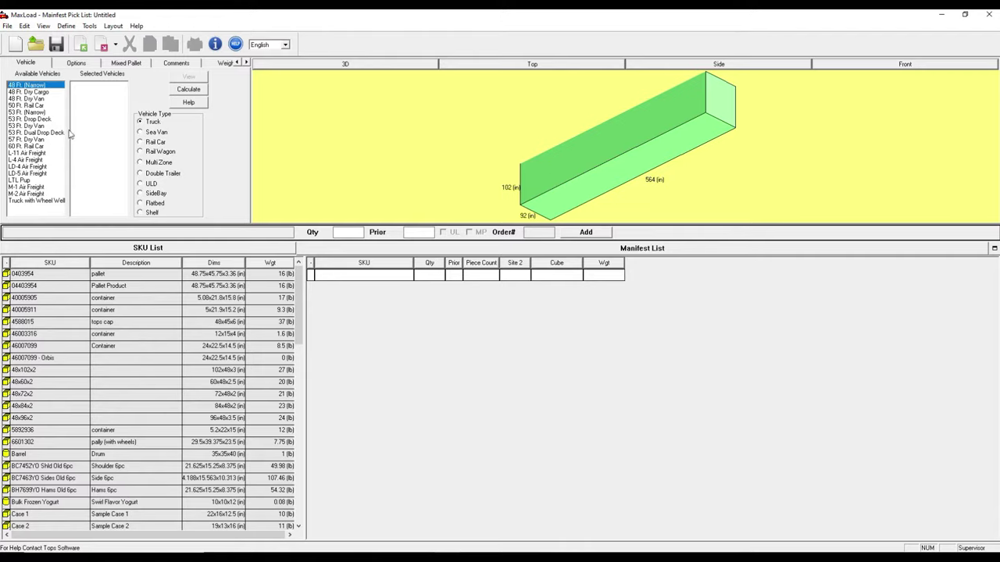
# - Select the 40 Ft. H.C. Sea Van (474 × 93 × 106 in) from the sea vans and browse the SKU List
pyautogui.click(142, 133)
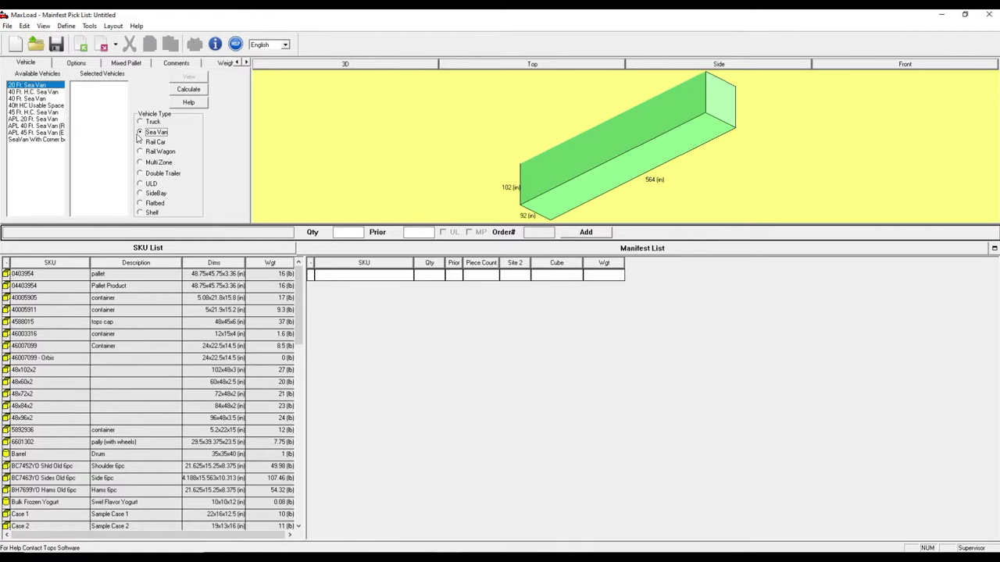
pyautogui.doubleClick(35, 93)
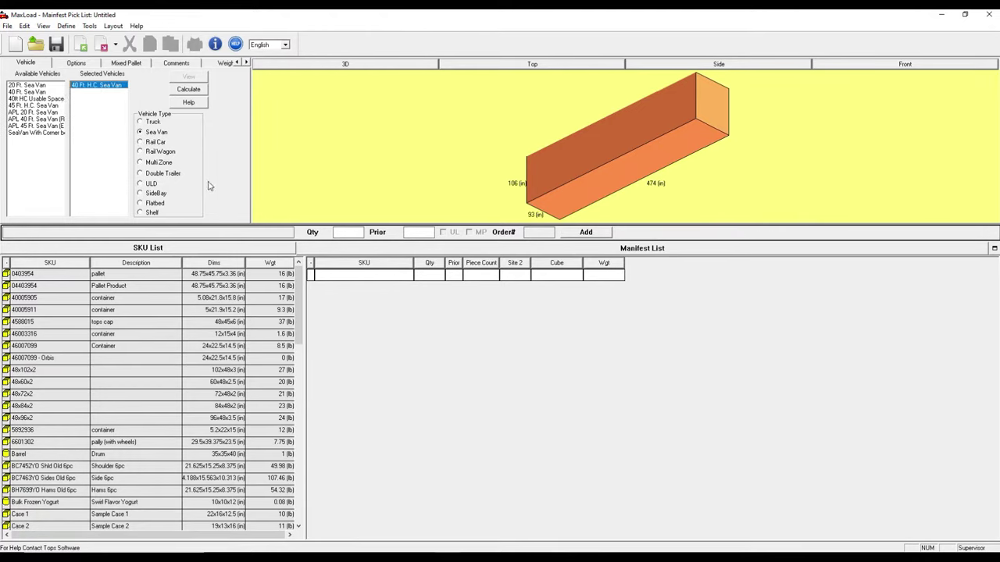
pyautogui.scroll(-6, 117, 402)
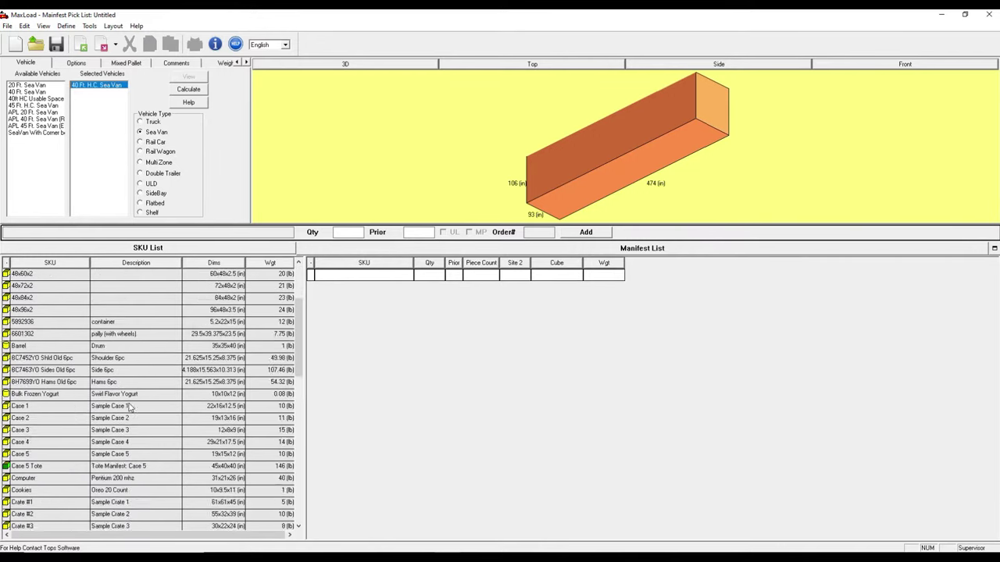
pyautogui.scroll(6, 137, 438)
pyautogui.scroll(-4, 138, 433)
pyautogui.scroll(-3, 137, 432)
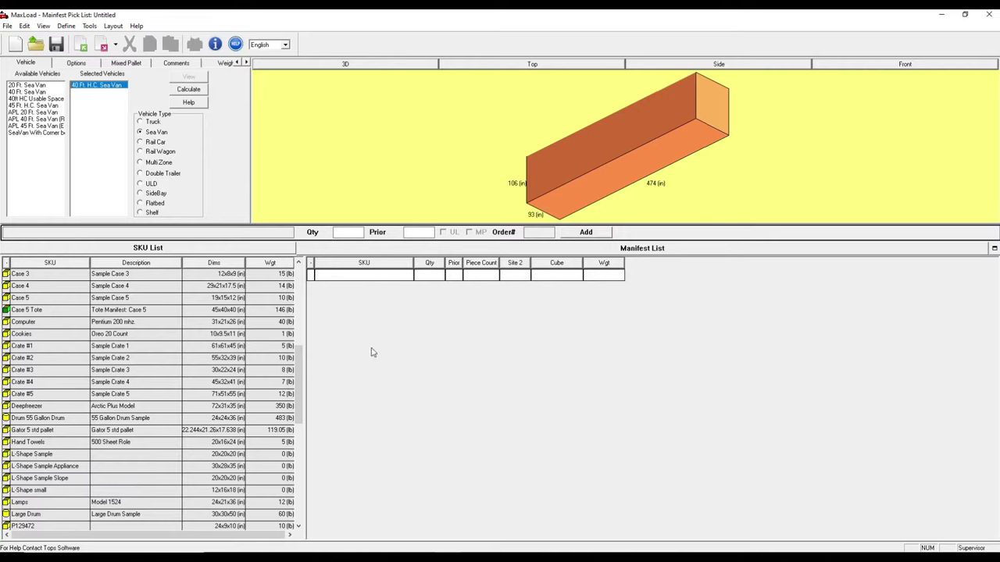
pyautogui.scroll(-5, 77, 373)
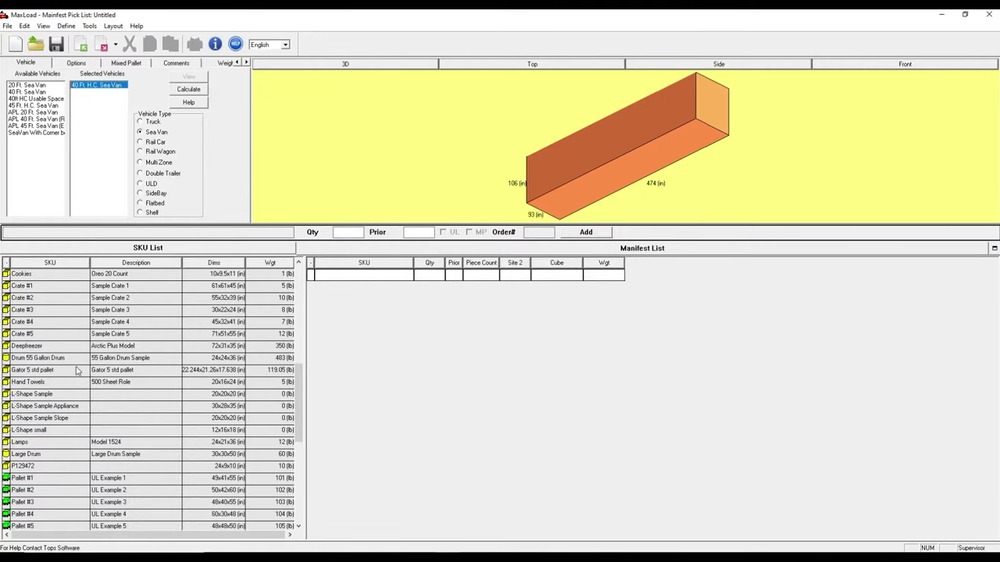
pyautogui.scroll(-2, 77, 374)
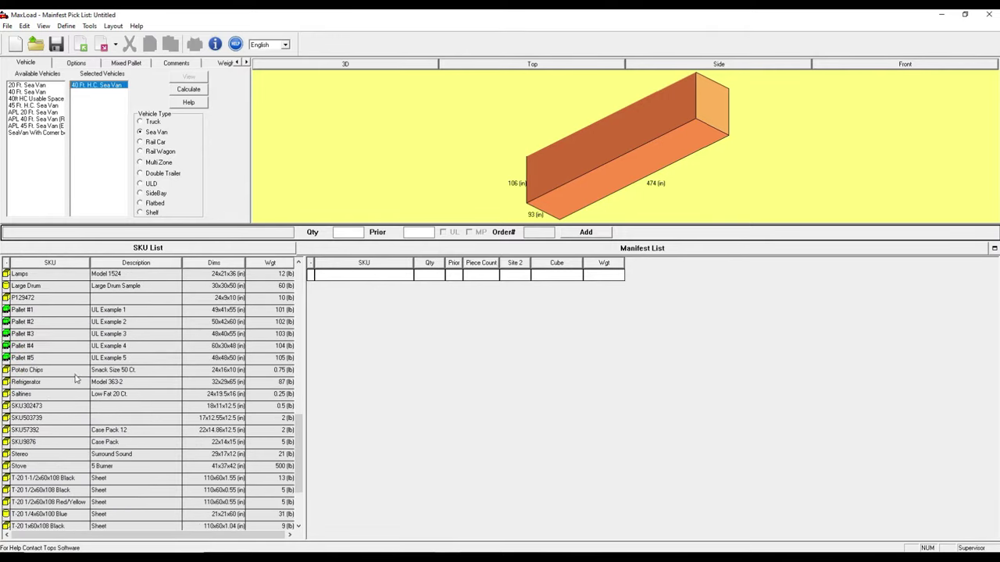
# - Add SKU302473, SKU503739, SKU57392 and SKU9876 to the manifest
pyautogui.doubleClick(46, 407)
pyautogui.doubleClick(48, 419)
pyautogui.doubleClick(52, 431)
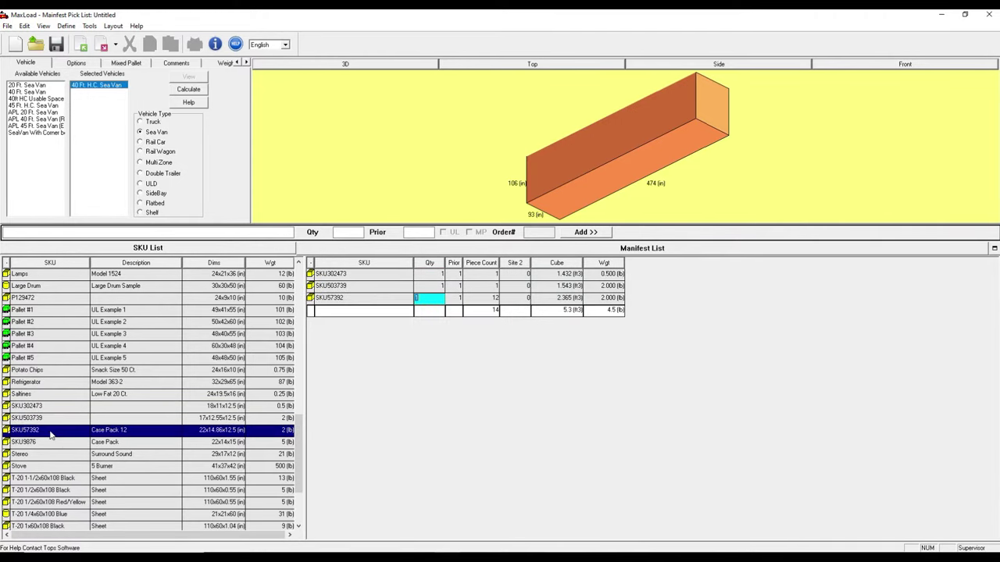
pyautogui.doubleClick(59, 443)
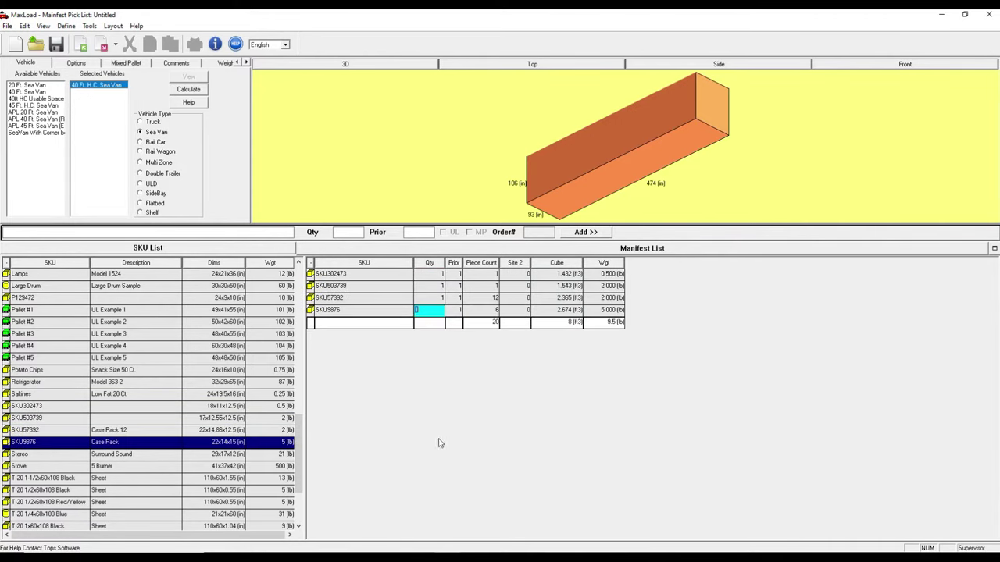
# - Set the manifest quantities to 375, 405, 288 and 160
pyautogui.click(425, 276)
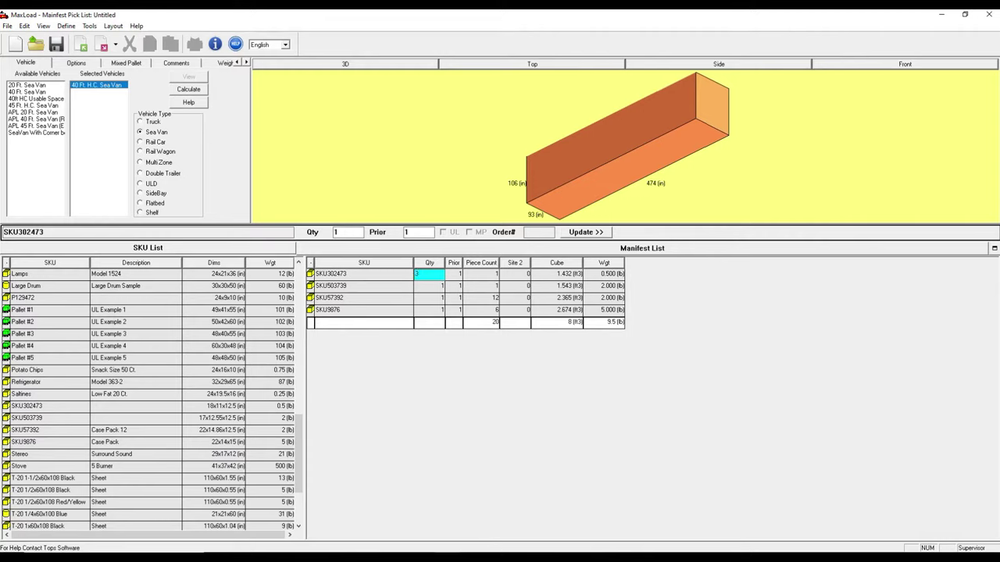
pyautogui.press('Return')
pyautogui.write('4')
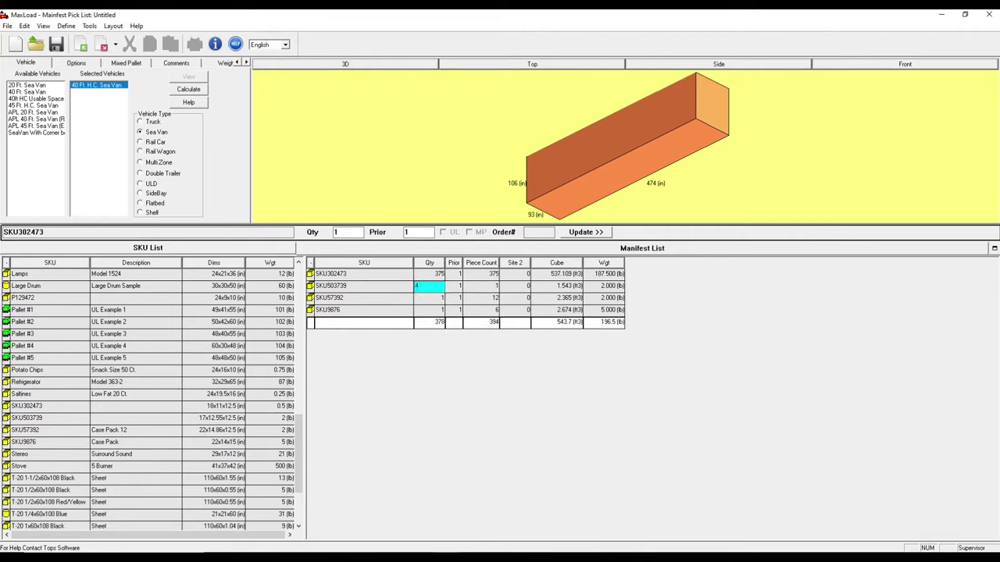
pyautogui.write('05')
pyautogui.press('Return')
pyautogui.write('288')
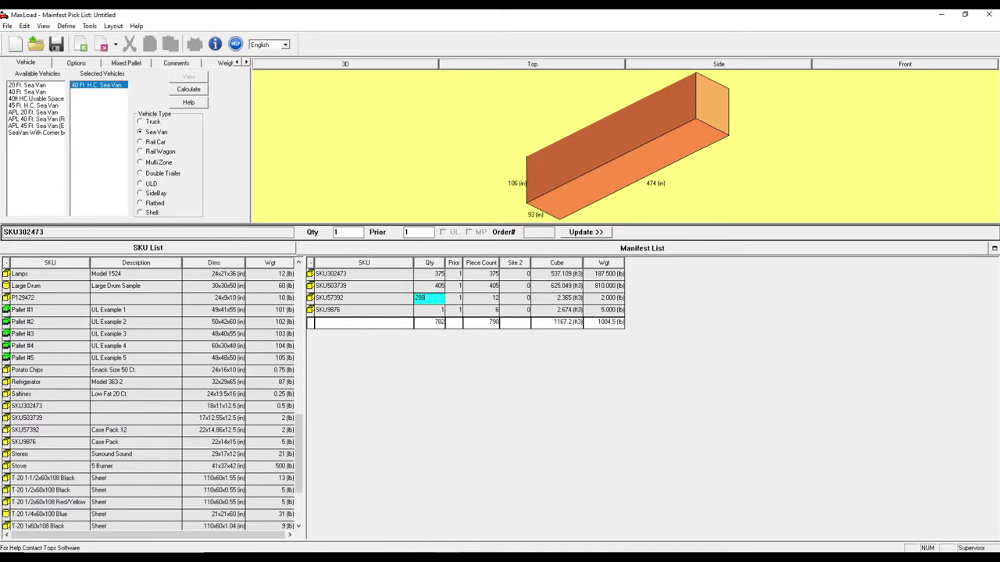
pyautogui.press('Return')
pyautogui.write('160')
pyautogui.press('Return')
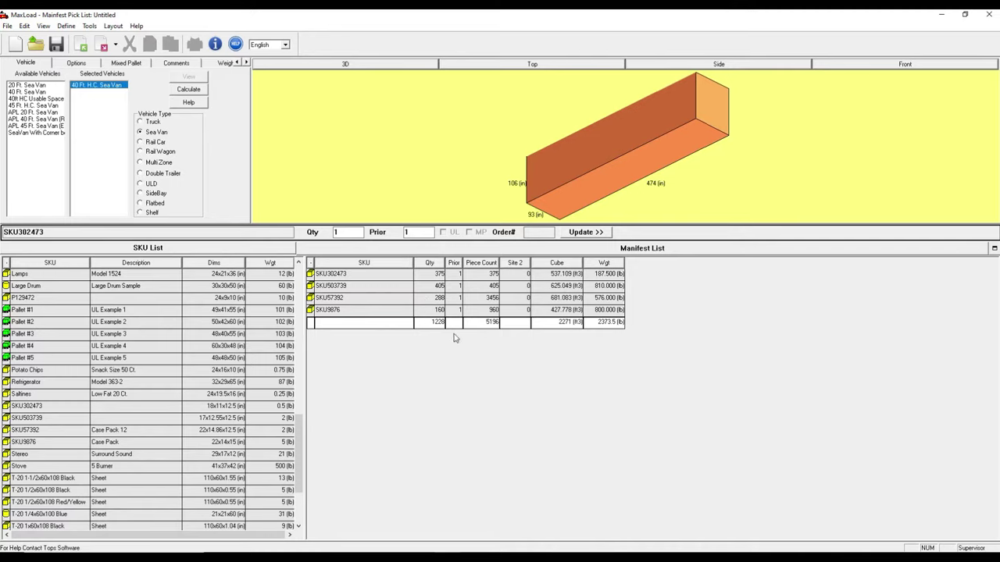
# - Add a % Cube column to the Manifest List and refresh totals to show 84.1% cube used
pyautogui.rightClick(485, 369)
pyautogui.click(511, 375)
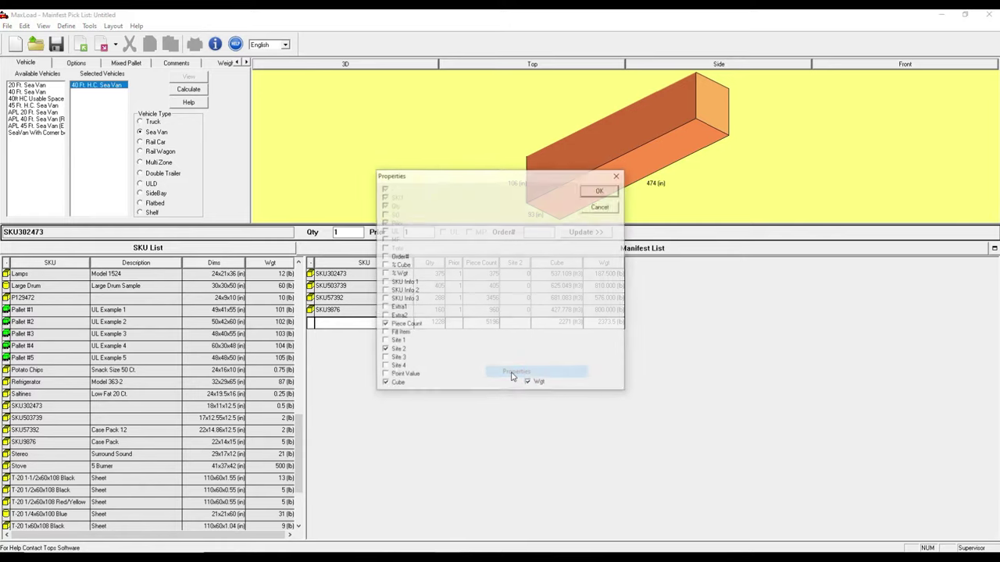
pyautogui.click(384, 266)
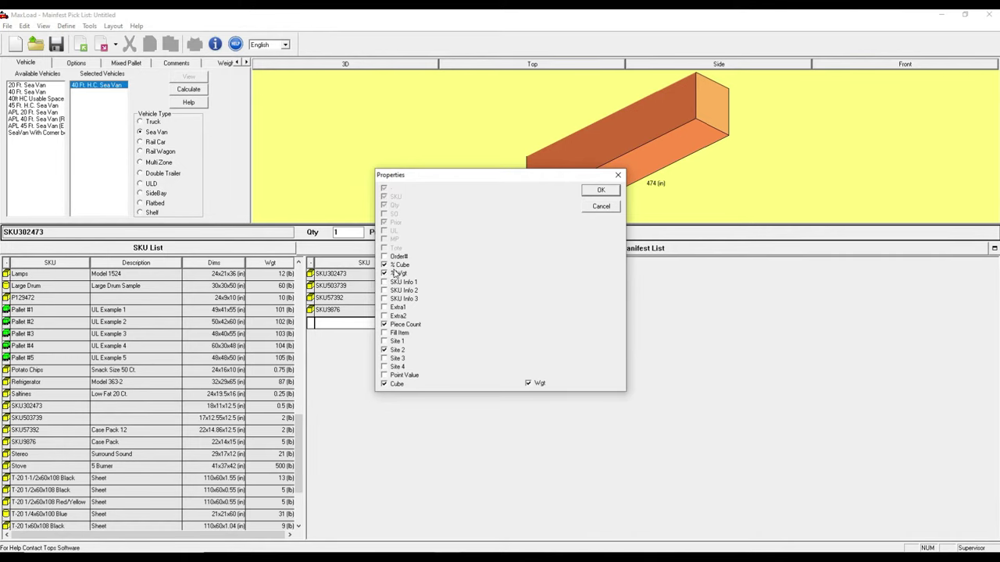
pyautogui.click(603, 192)
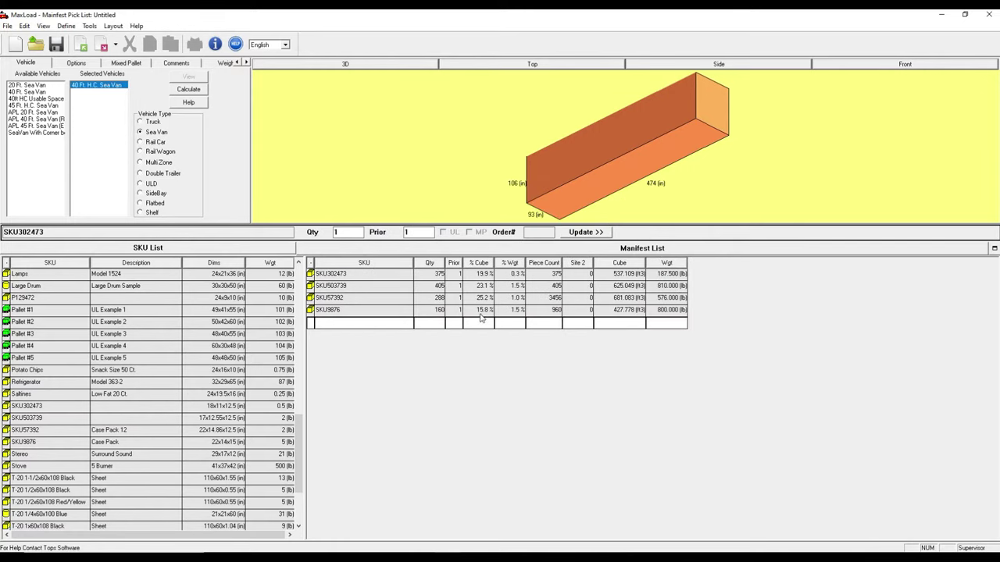
pyautogui.click(100, 88)
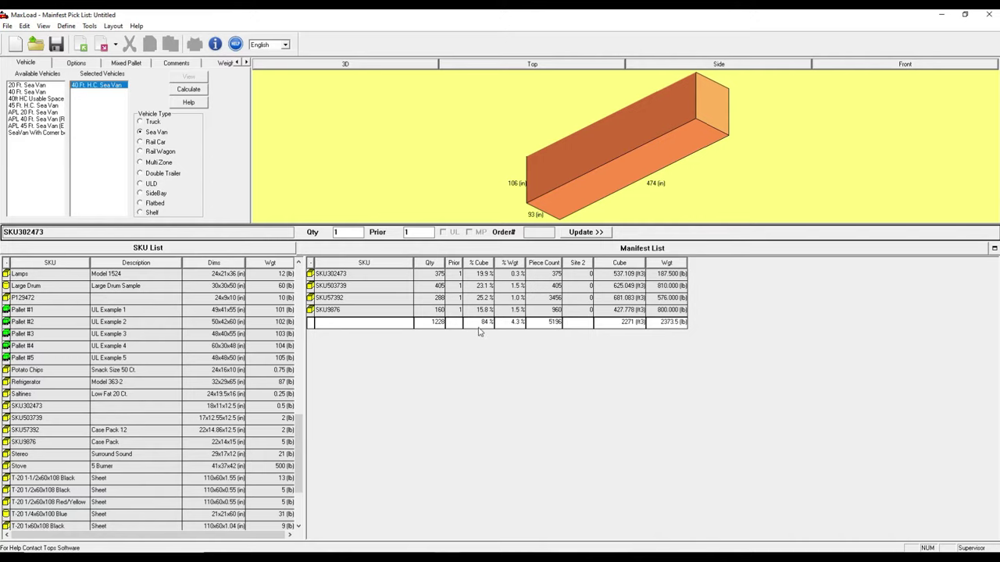
# - Calculate the load plan and view the Space Evenly solution with all 1228 pieces placed
pyautogui.click(189, 89)
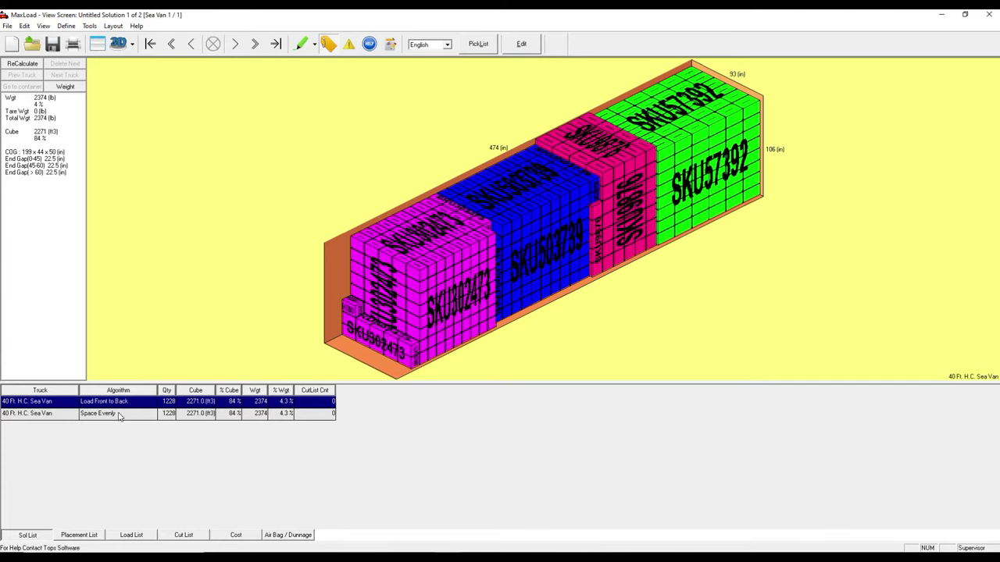
pyautogui.doubleClick(118, 414)
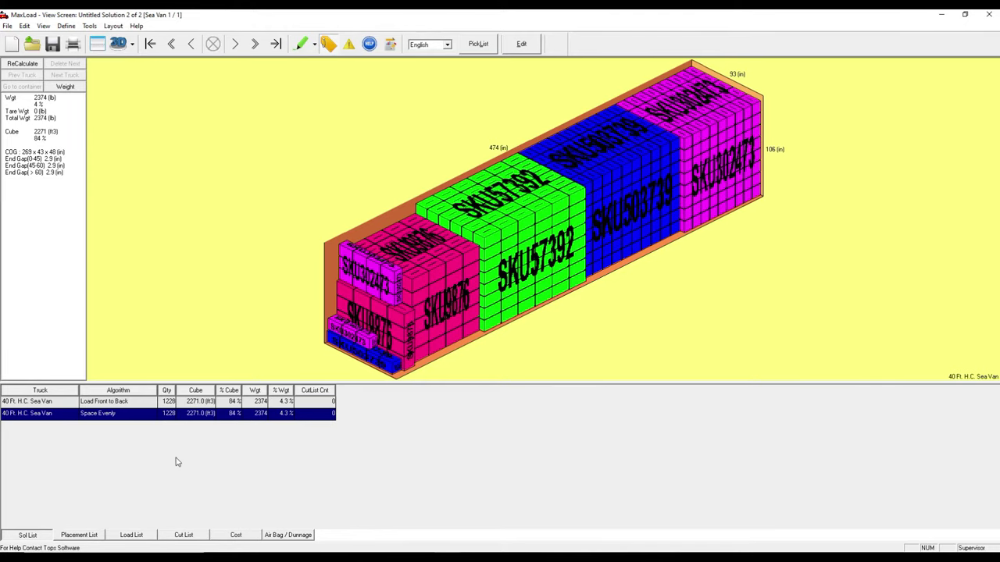
# - Review the Placement List to see where SKU503739, SKU57392 and SKU9876 sit
pyautogui.click(69, 538)
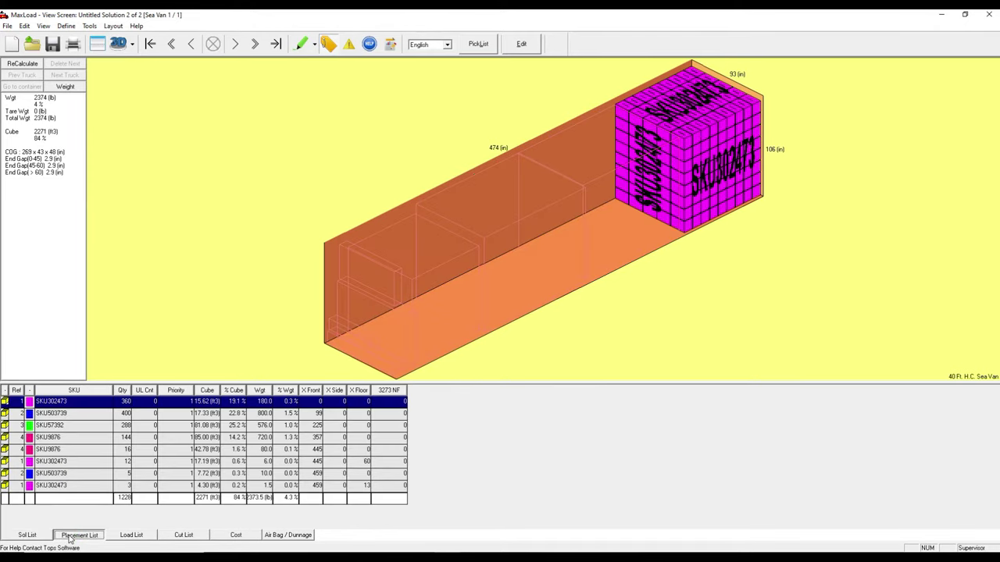
pyautogui.click(81, 414)
pyautogui.click(85, 426)
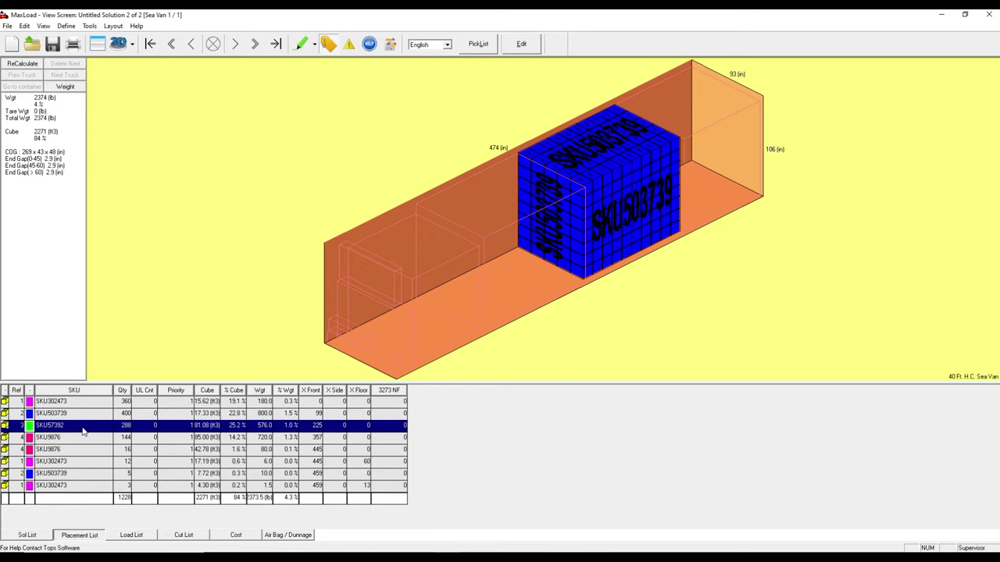
pyautogui.click(86, 441)
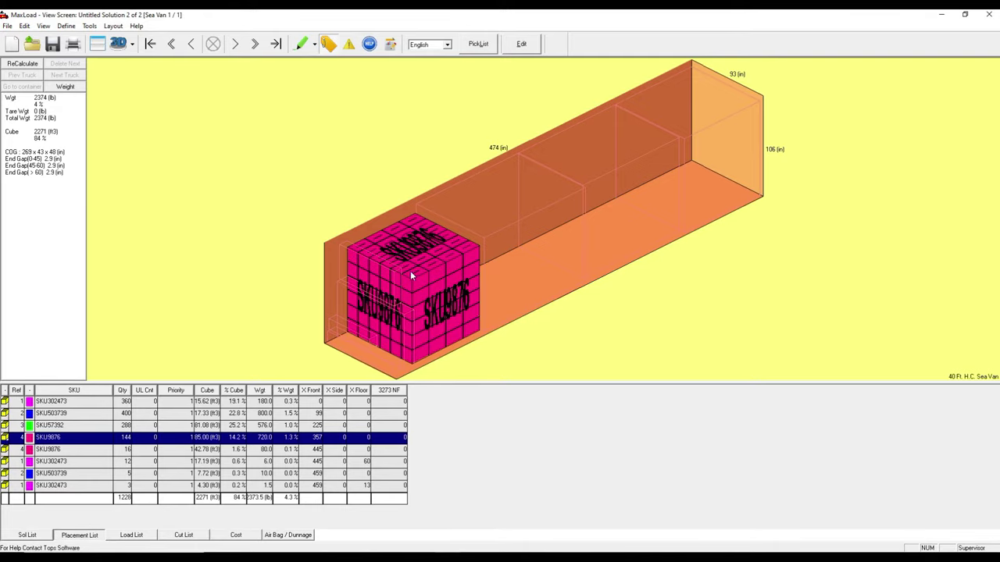
# - Check the Load List totals for each of the four SKUs
pyautogui.click(133, 535)
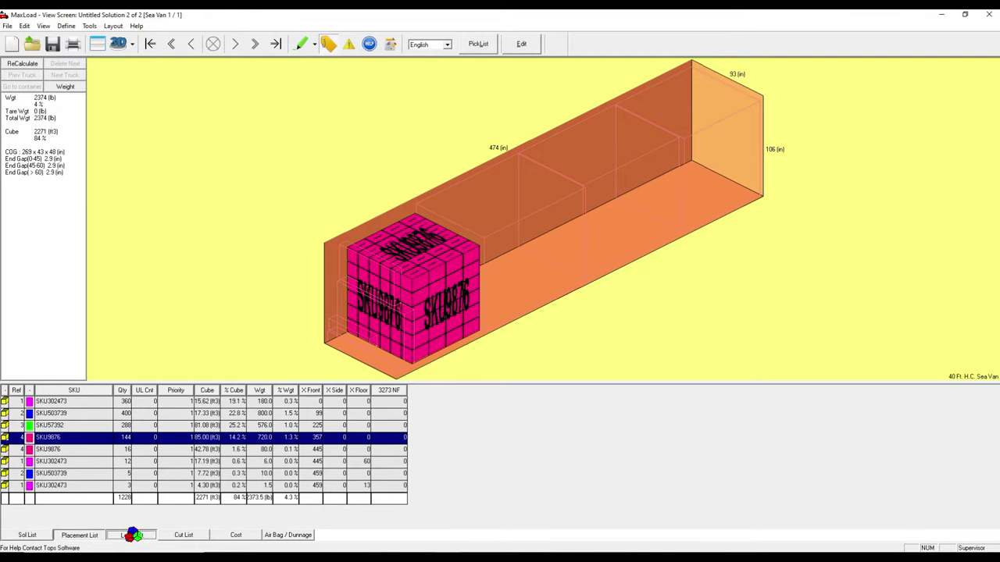
pyautogui.click(86, 403)
pyautogui.click(88, 414)
pyautogui.click(89, 425)
pyautogui.click(88, 438)
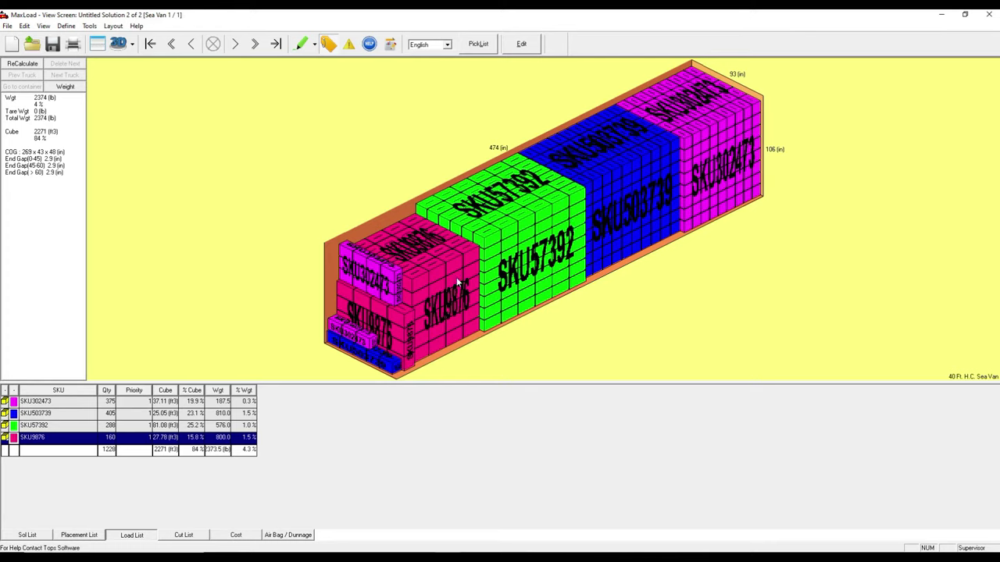
# - Check the Cut List for left-out items, then display the Load Front to Back solution
pyautogui.click(168, 539)
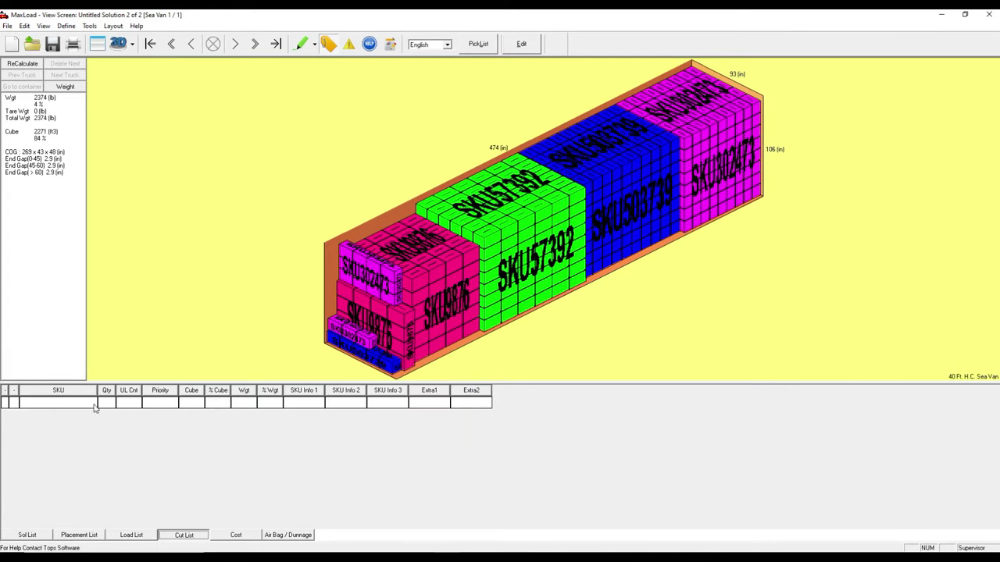
pyautogui.click(36, 538)
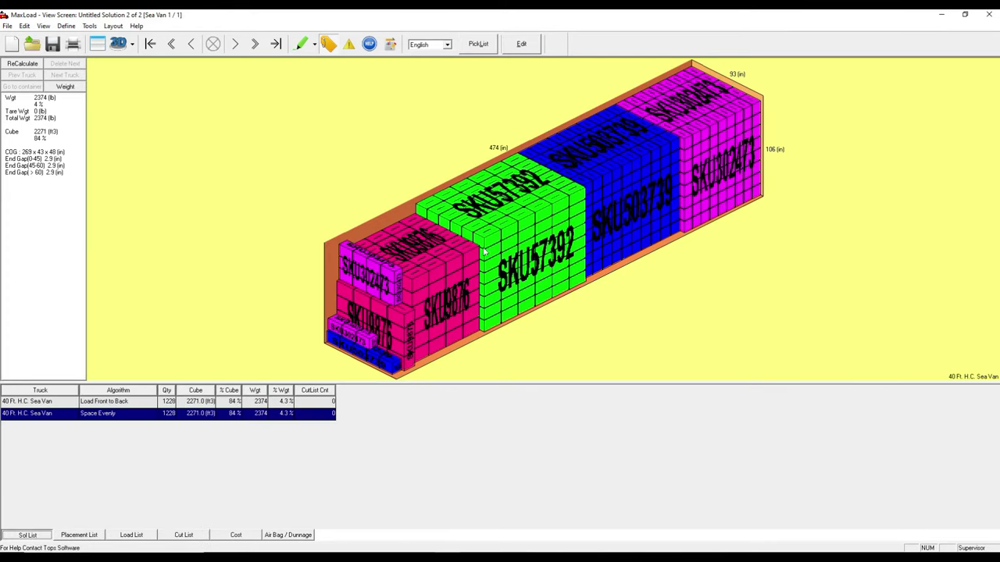
pyautogui.click(127, 401)
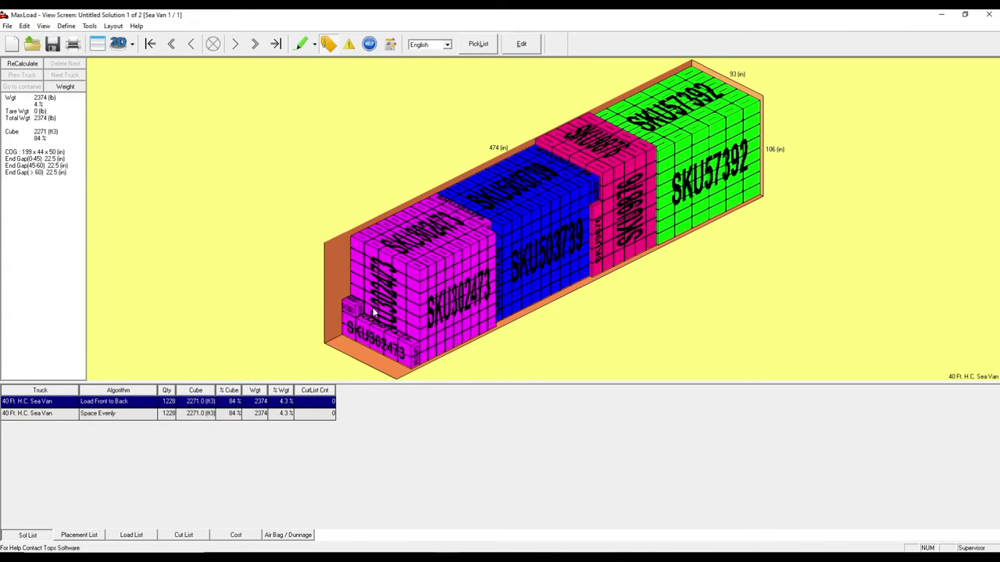
# - Raise SKU302473's manifest quantity to 400
pyautogui.click(484, 50)
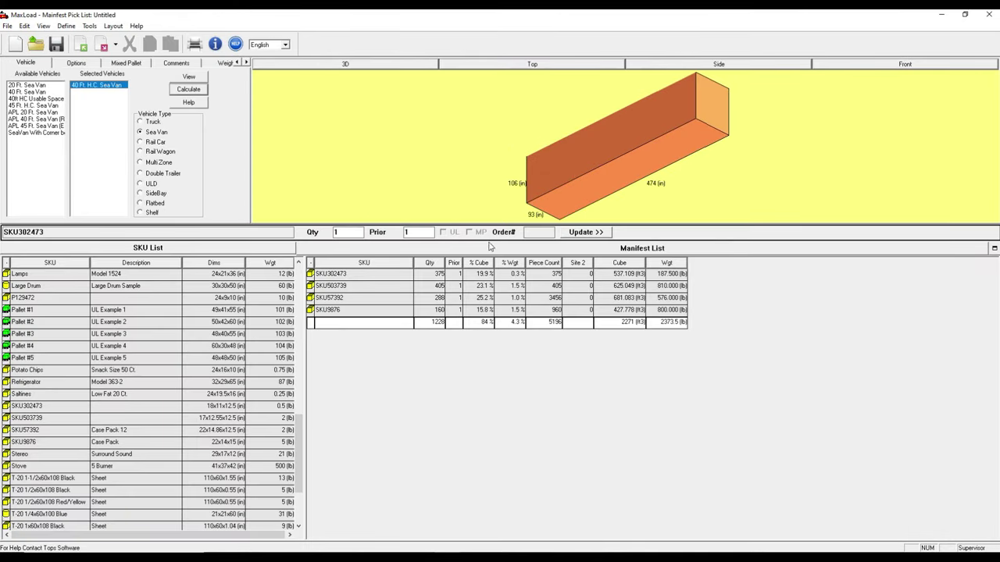
pyautogui.doubleClick(421, 274)
pyautogui.press('Return')
# - Add 32 pieces of Case 1 to the manifest and recalculate the load
pyautogui.scroll(-1, 68, 418)
pyautogui.scroll(-7, 68, 418)
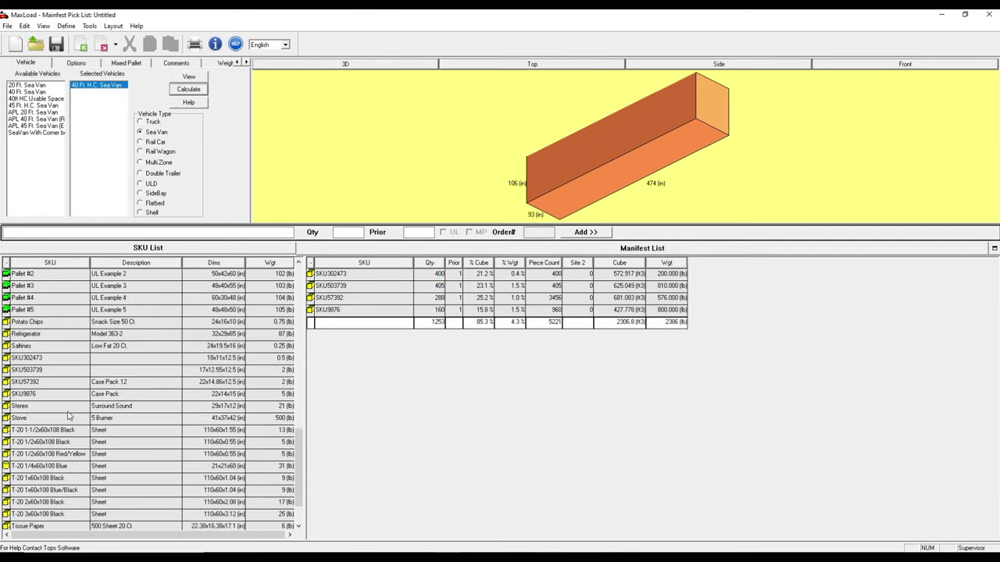
pyautogui.scroll(20, 68, 418)
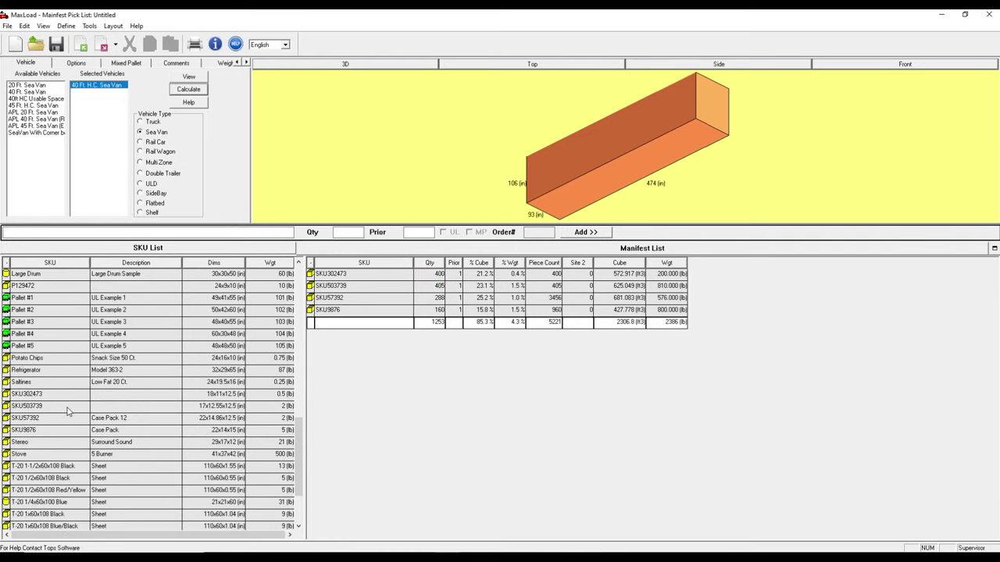
pyautogui.scroll(5, 60, 394)
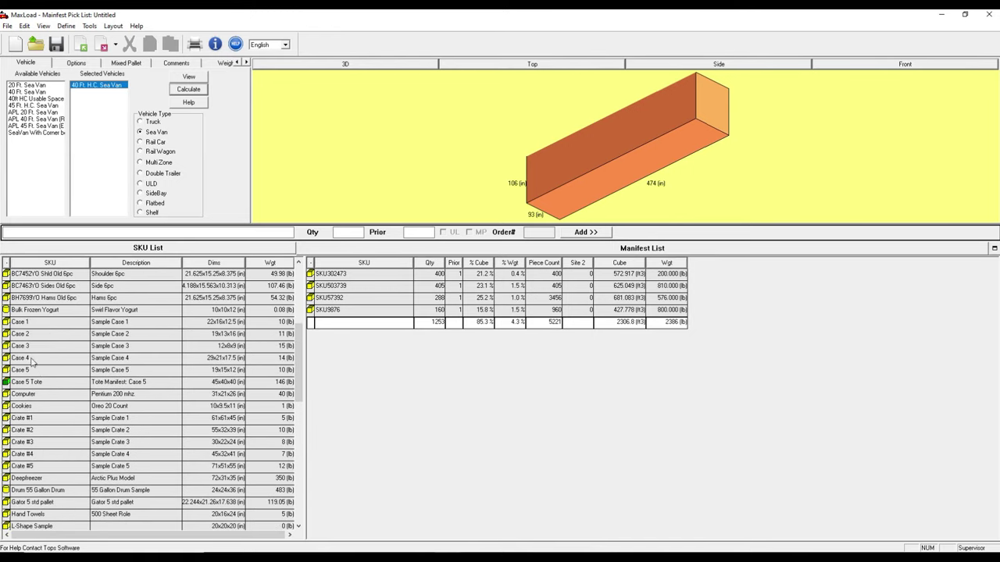
pyautogui.doubleClick(35, 322)
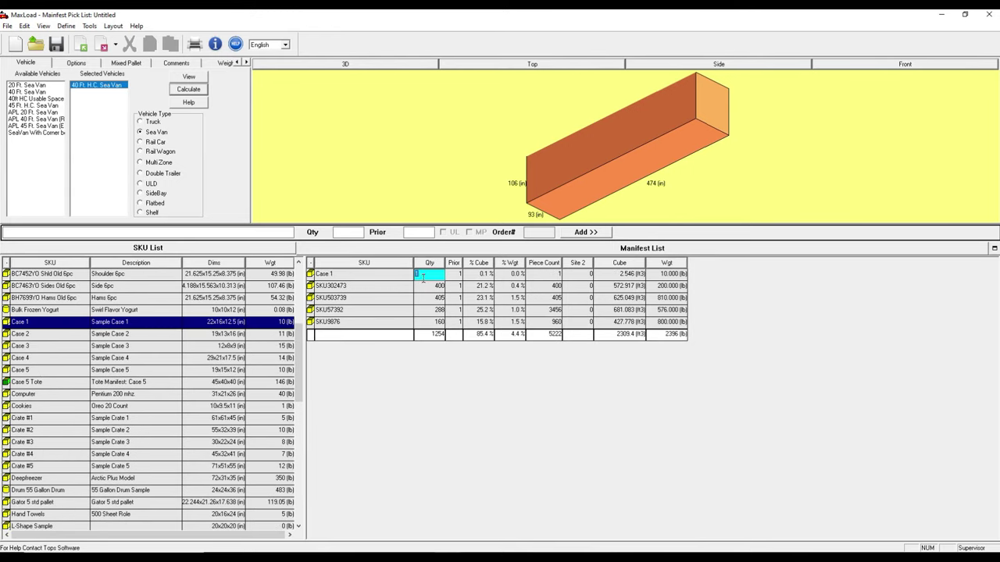
pyautogui.write('32')
pyautogui.press('Return')
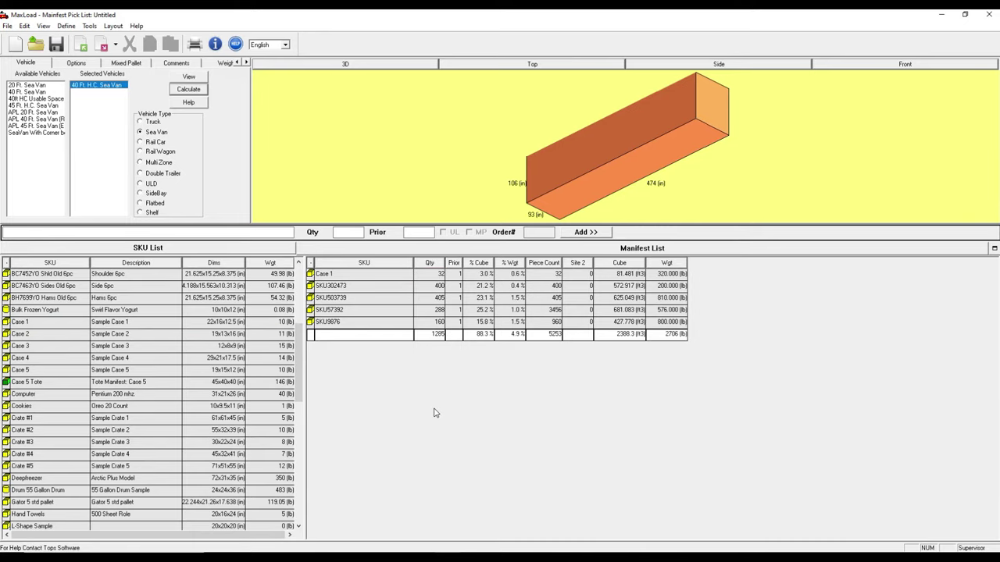
pyautogui.click(188, 90)
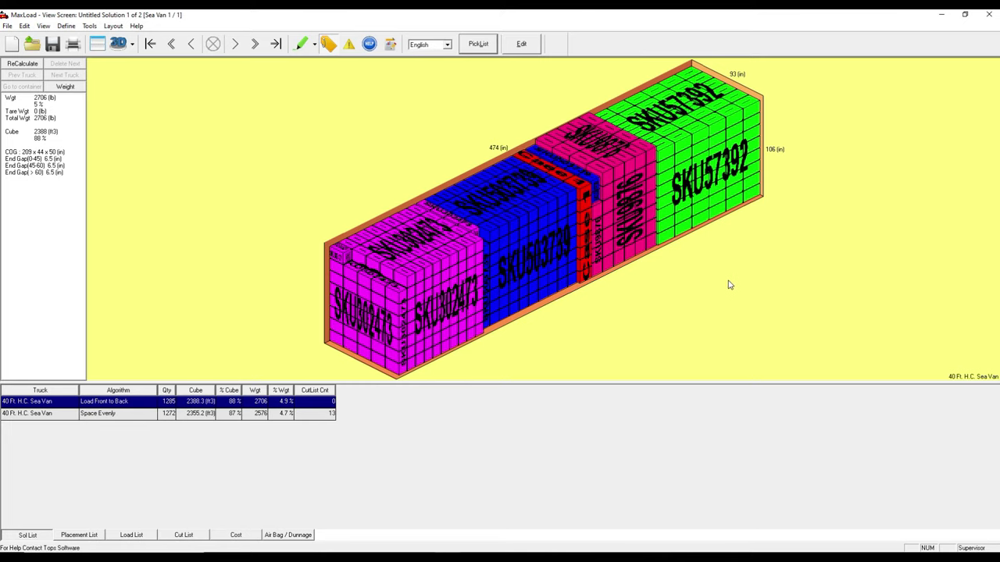
# - Rotate the 3D view to inspect the Load Front to Back plan of 1285 pieces at 88% cube
pyautogui.moveTo(728, 285); pyautogui.dragTo(729, 285)
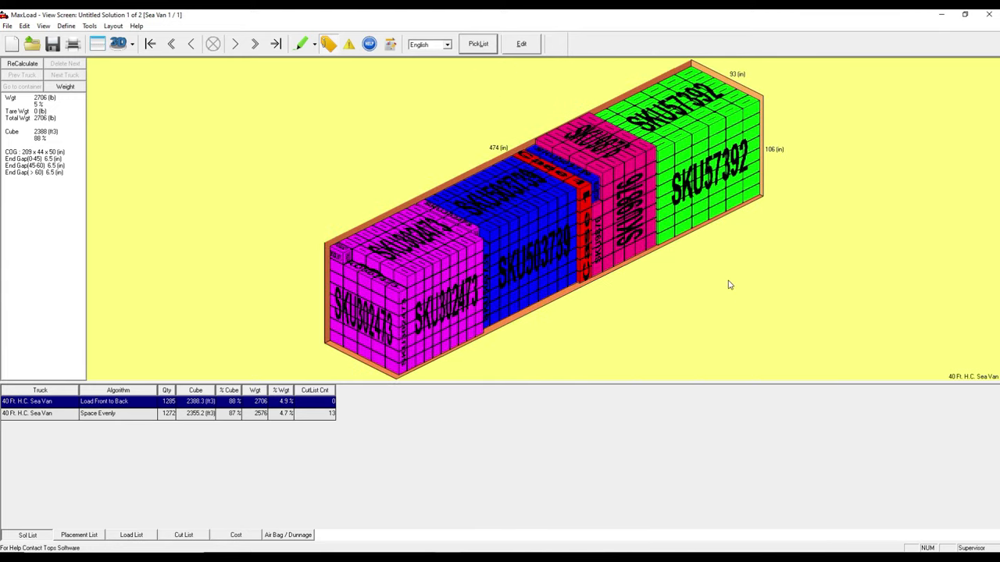